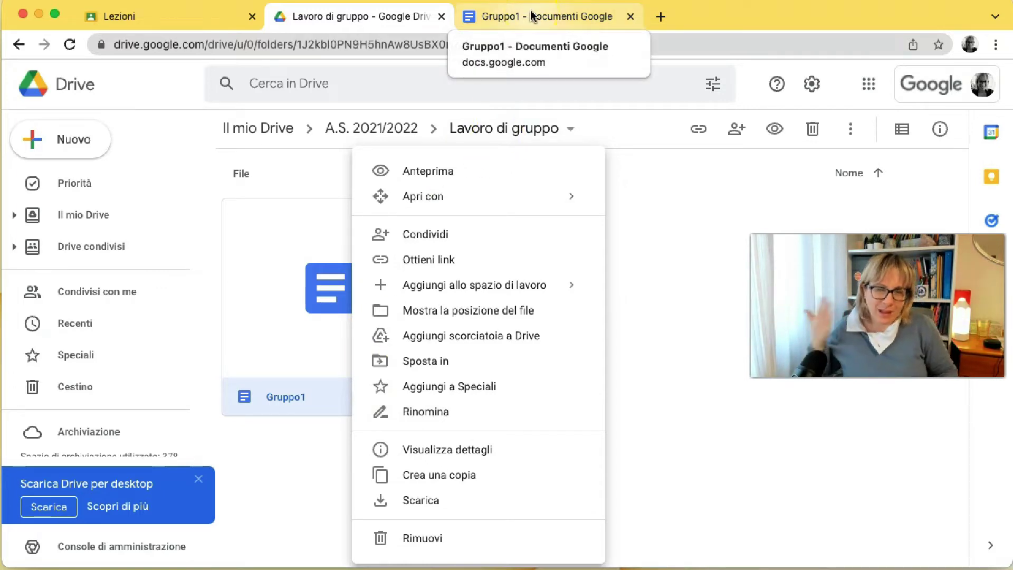
# Make a copy of the Gruppo1 document in the Lavoro di gruppo folder and rename the copy "Gruppo 2"
pyautogui.click(437, 484)
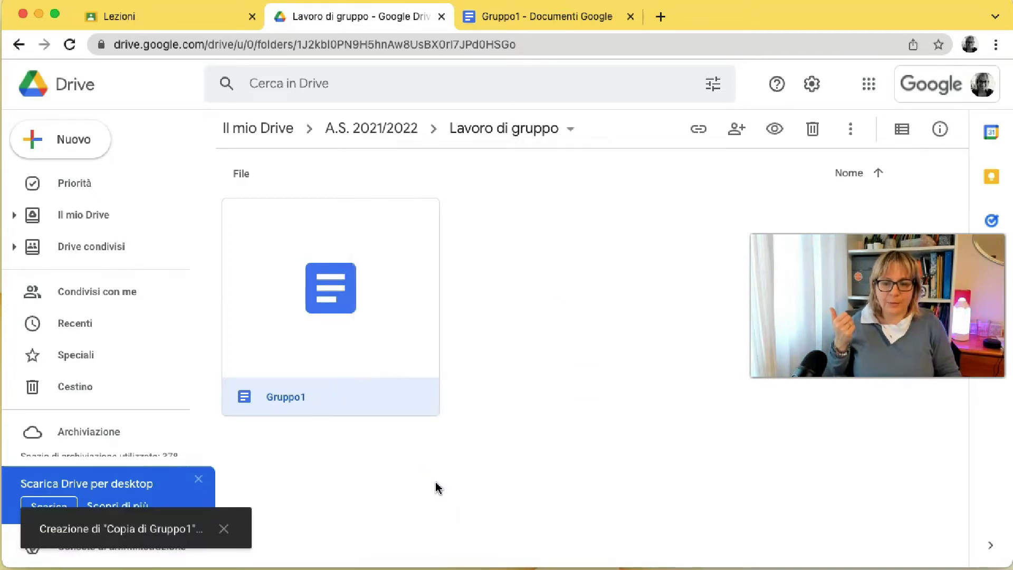
pyautogui.click(432, 442)
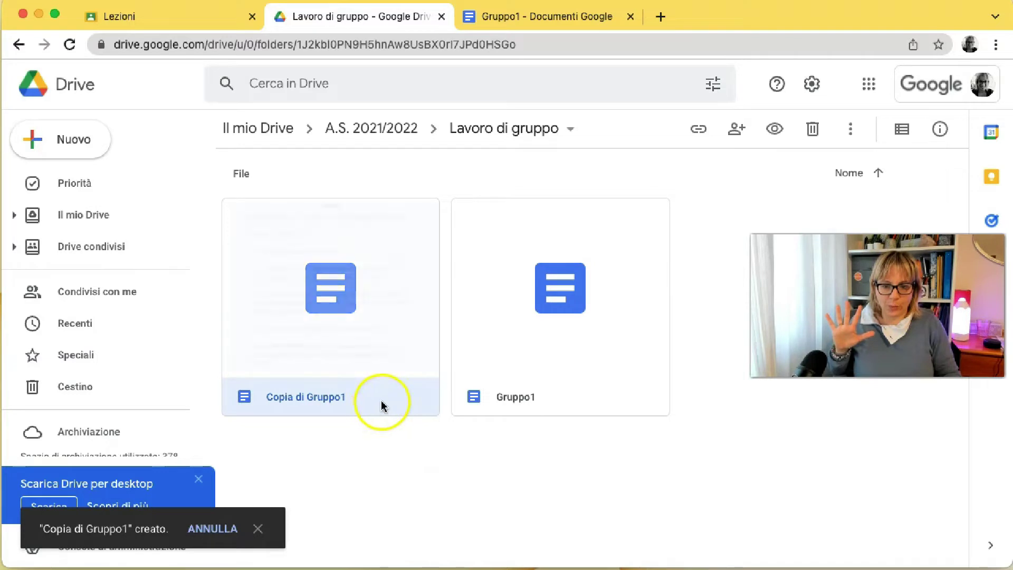
pyautogui.rightClick(354, 399)
pyautogui.click(390, 417)
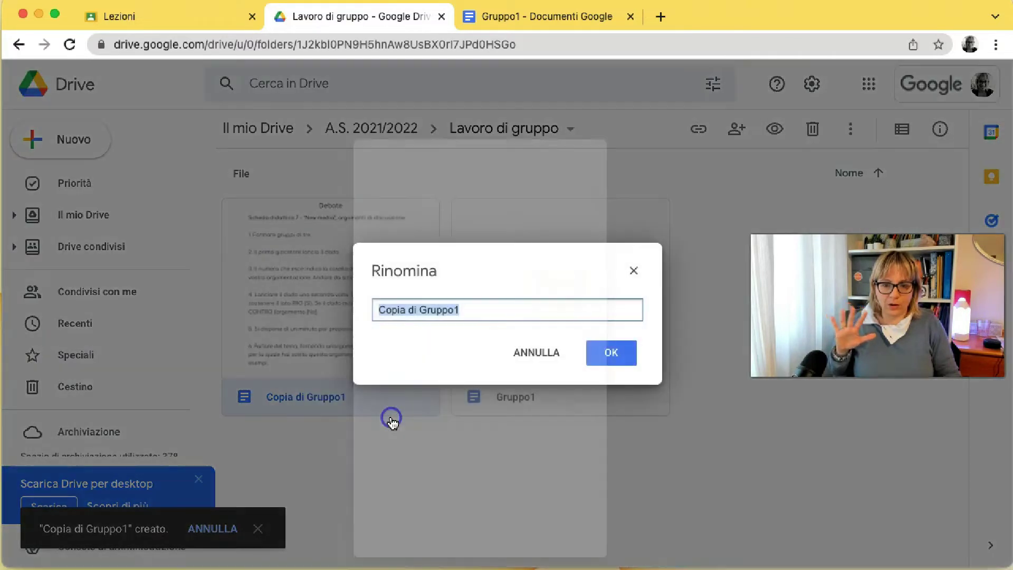
pyautogui.write('Gruppo 2')
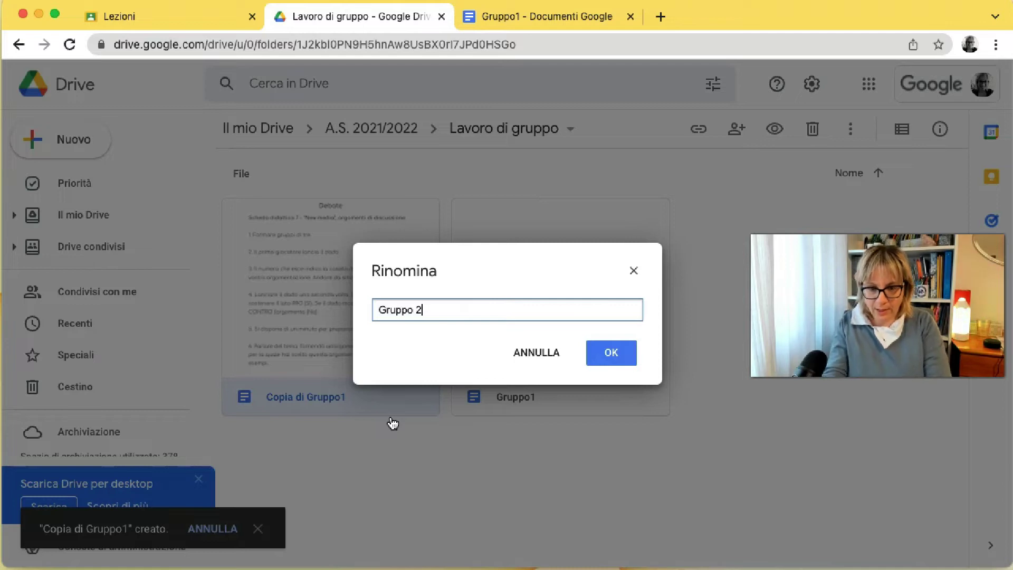
pyautogui.press('Return')
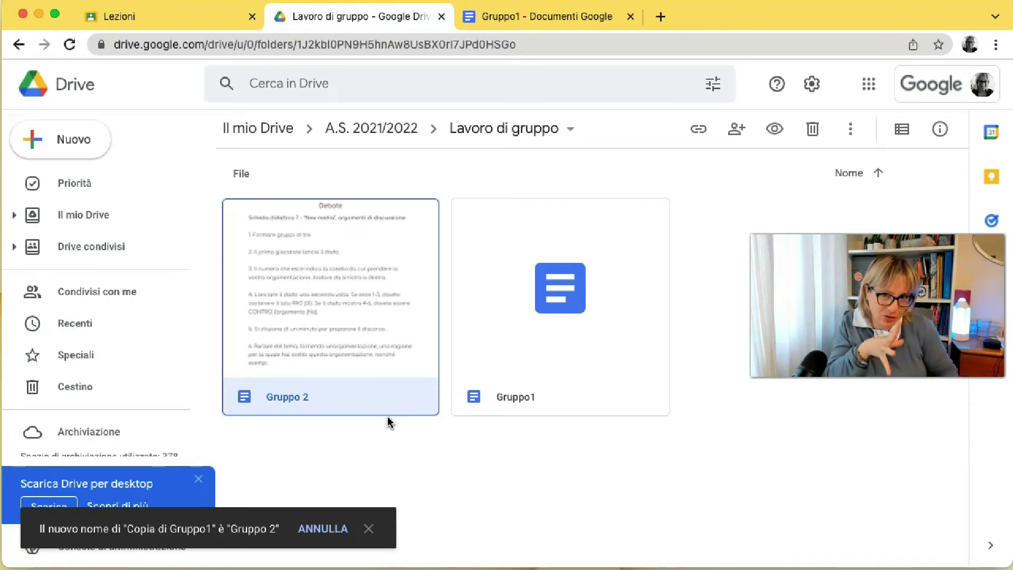
# Switch to Google Classroom and open the coursework page of the TECNOLOGIA 4C course, dismissing the introductory tips
pyautogui.click(187, 18)
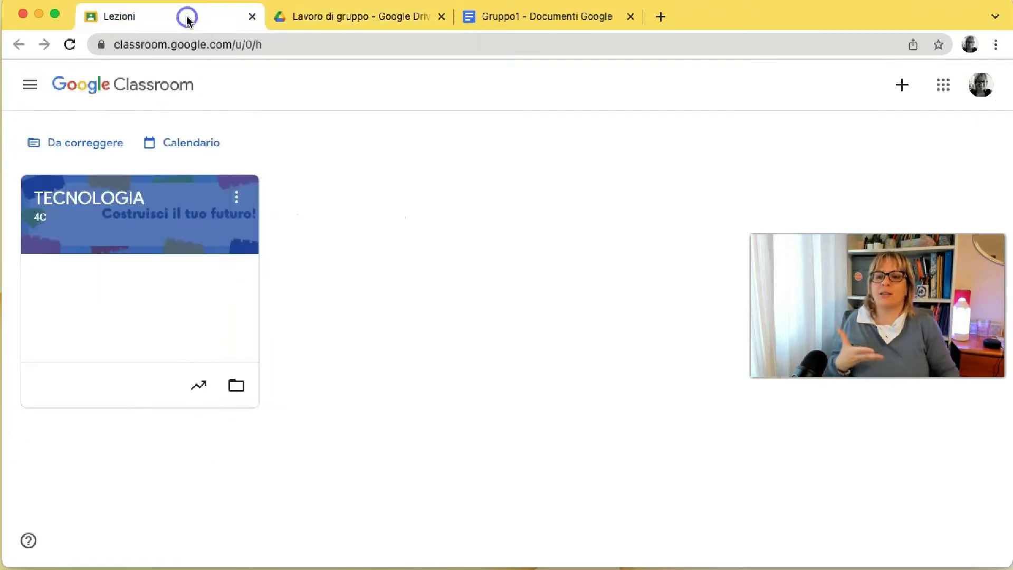
pyautogui.click(119, 188)
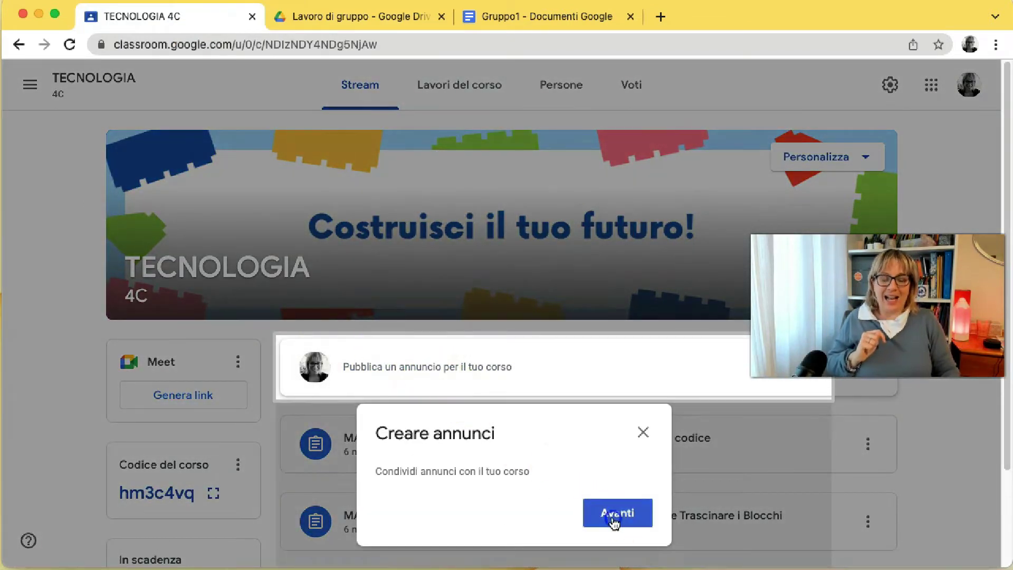
pyautogui.click(615, 521)
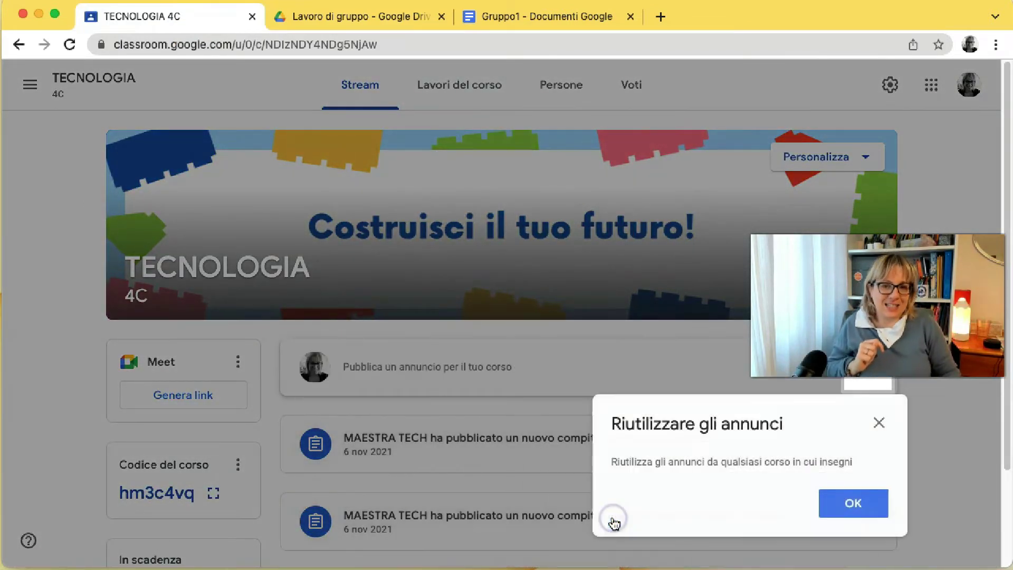
pyautogui.click(846, 505)
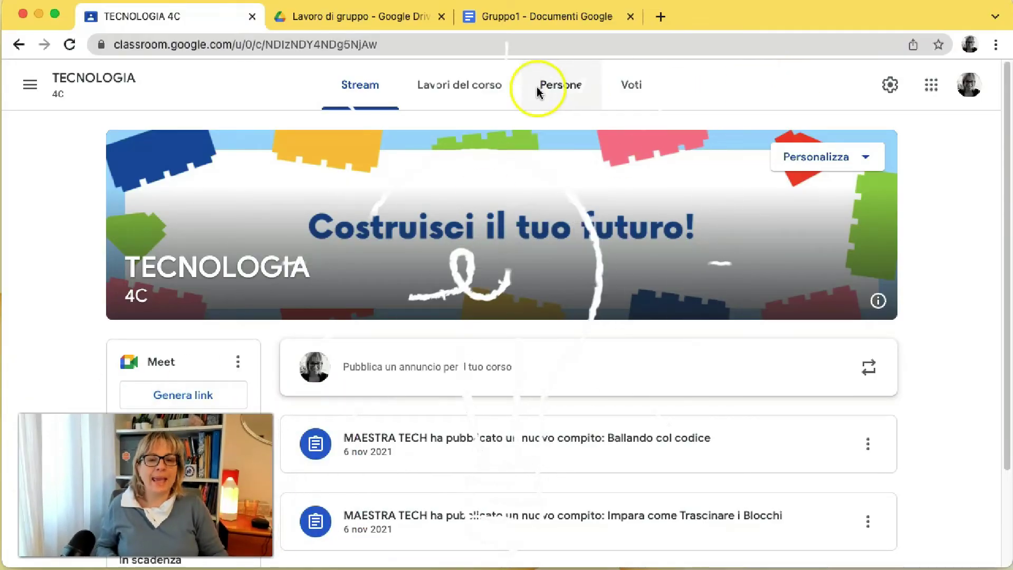
pyautogui.click(462, 88)
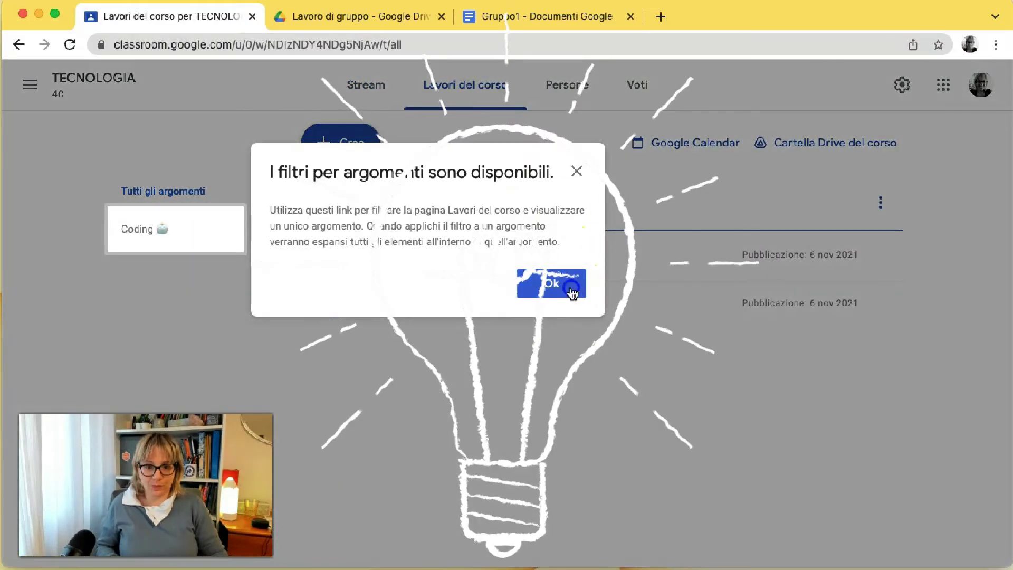
pyautogui.click(572, 292)
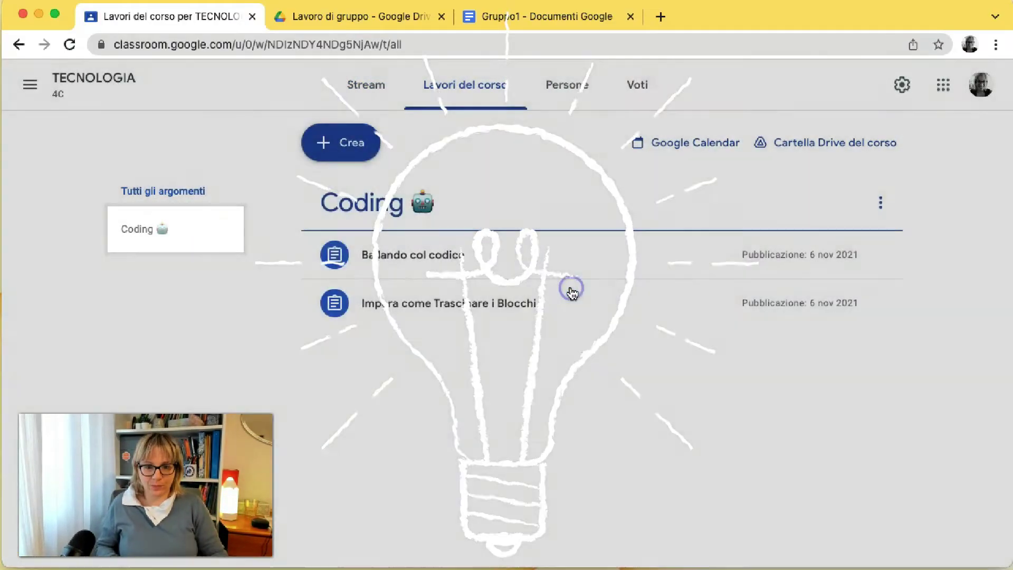
# Start a new coursework topic and name it "Lavoro di gruppo"
pyautogui.click(331, 144)
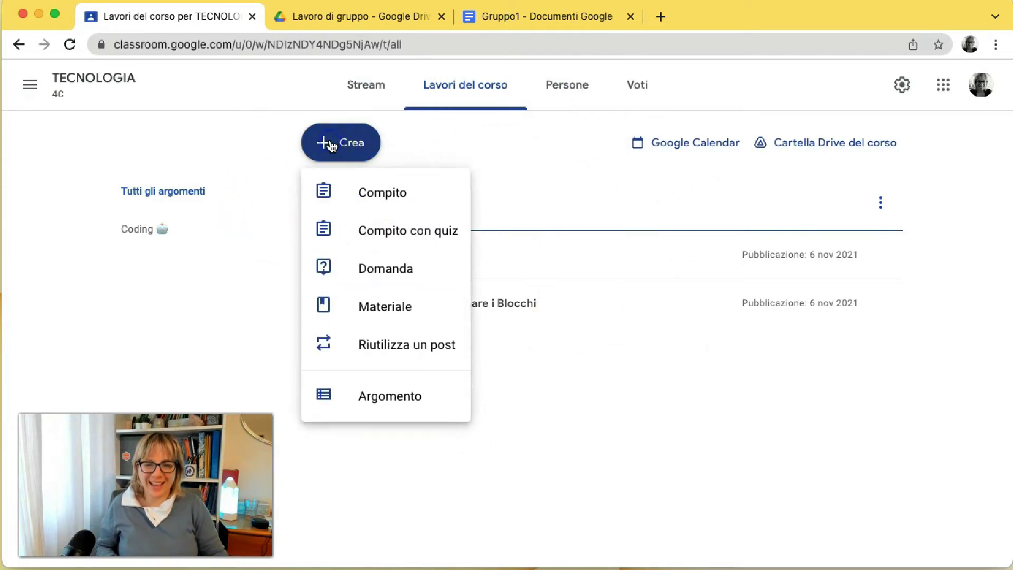
pyautogui.click(372, 389)
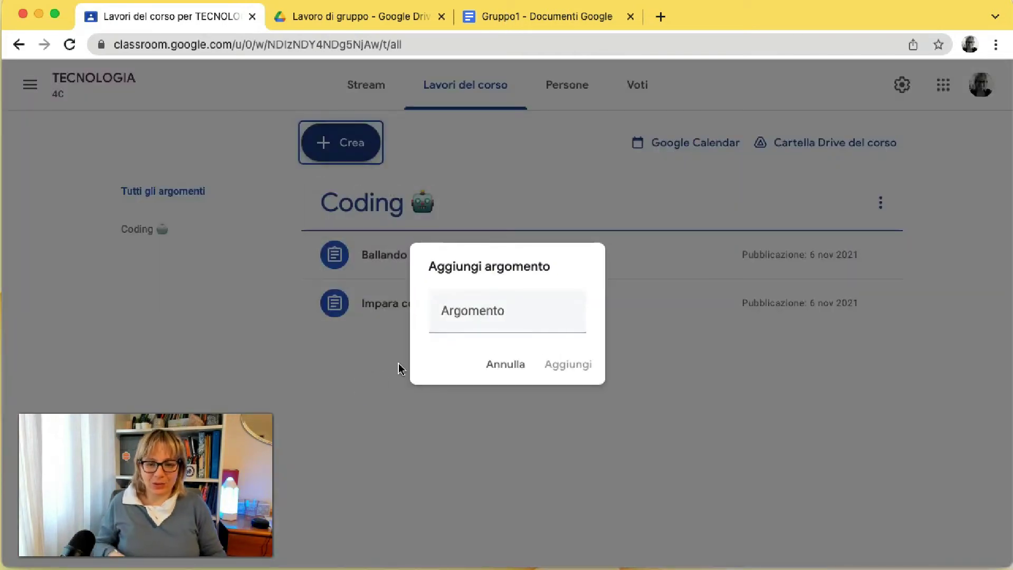
pyautogui.click(445, 310)
pyautogui.write('Lavoro di gruppo')
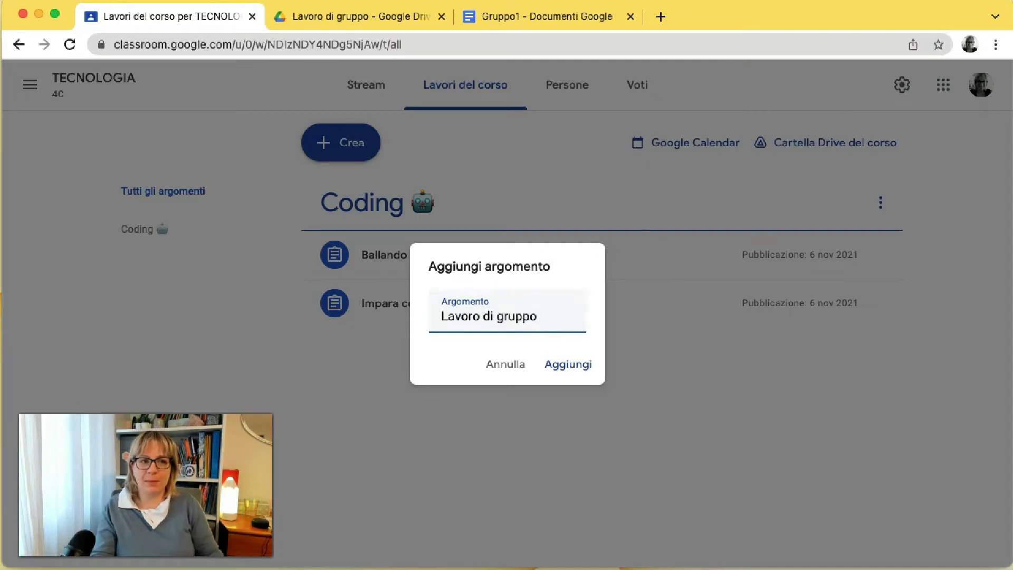
# Append a four-person family emoji to the topic name and add the topic to the coursework
pyautogui.press('ctrl+super+space')
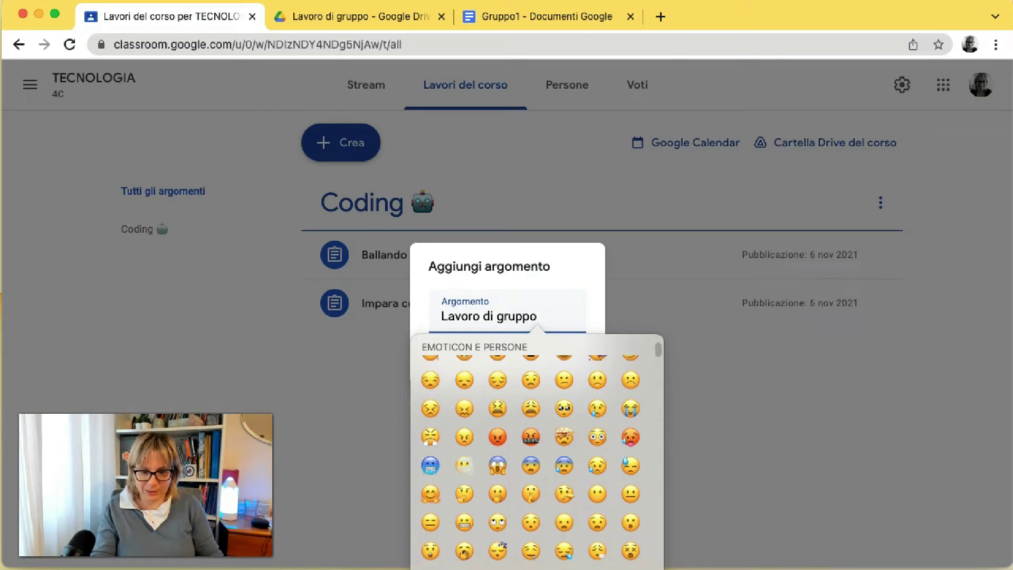
pyautogui.scroll(-10, 602, 528)
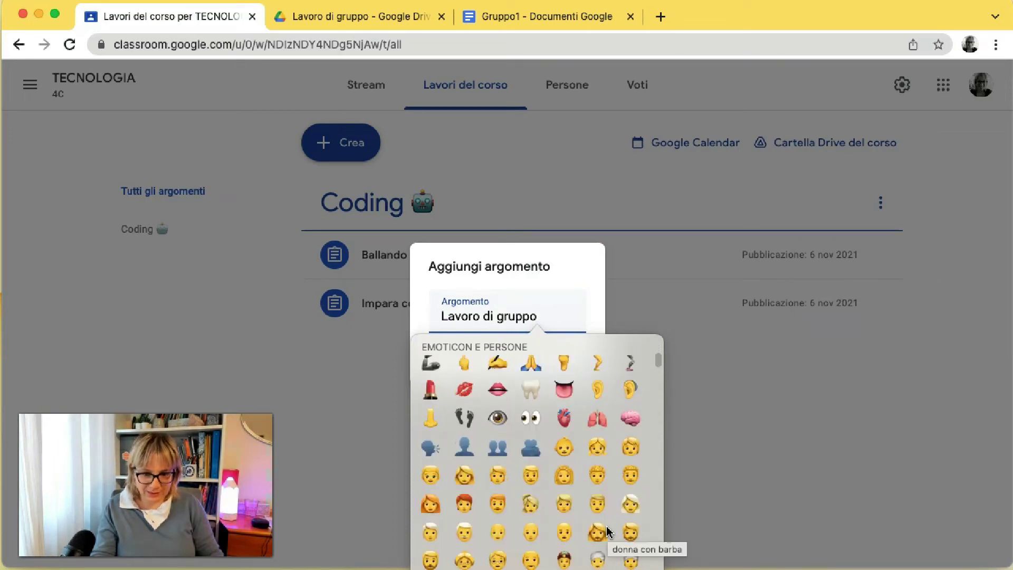
pyautogui.scroll(-10, 606, 530)
pyautogui.scroll(-10, 605, 534)
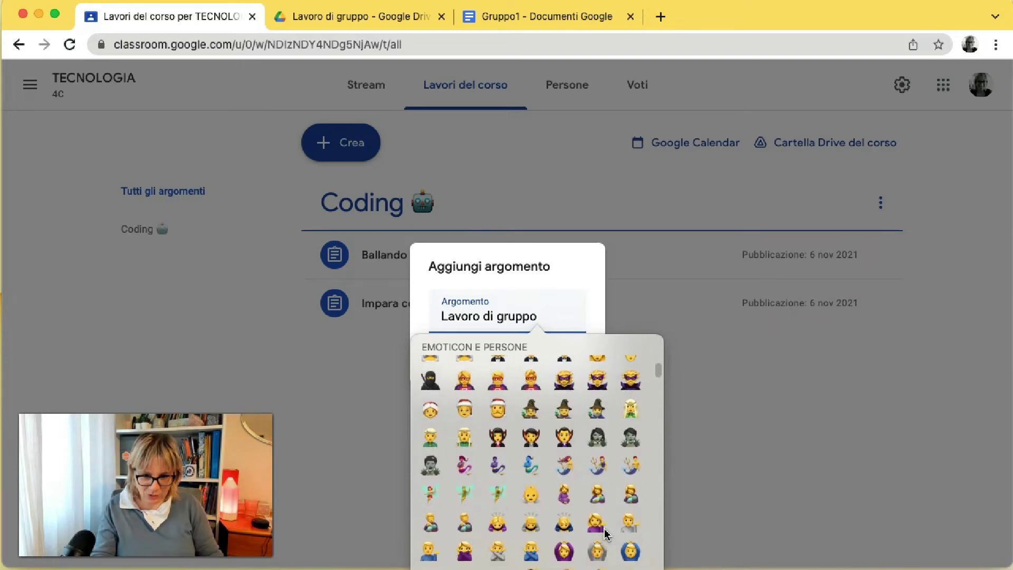
pyautogui.scroll(-3, 605, 533)
pyautogui.scroll(-3, 604, 534)
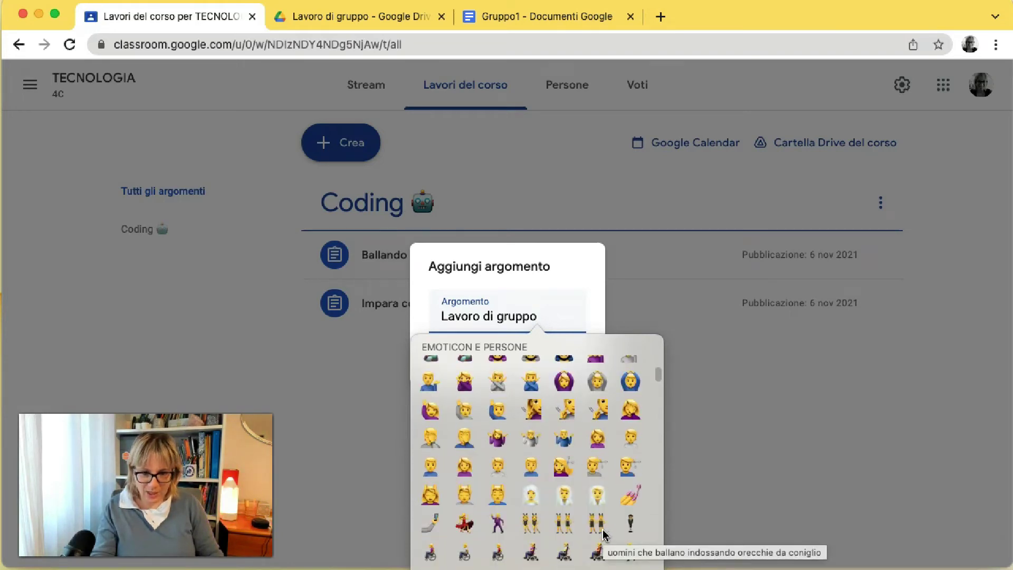
pyautogui.scroll(-3, 602, 533)
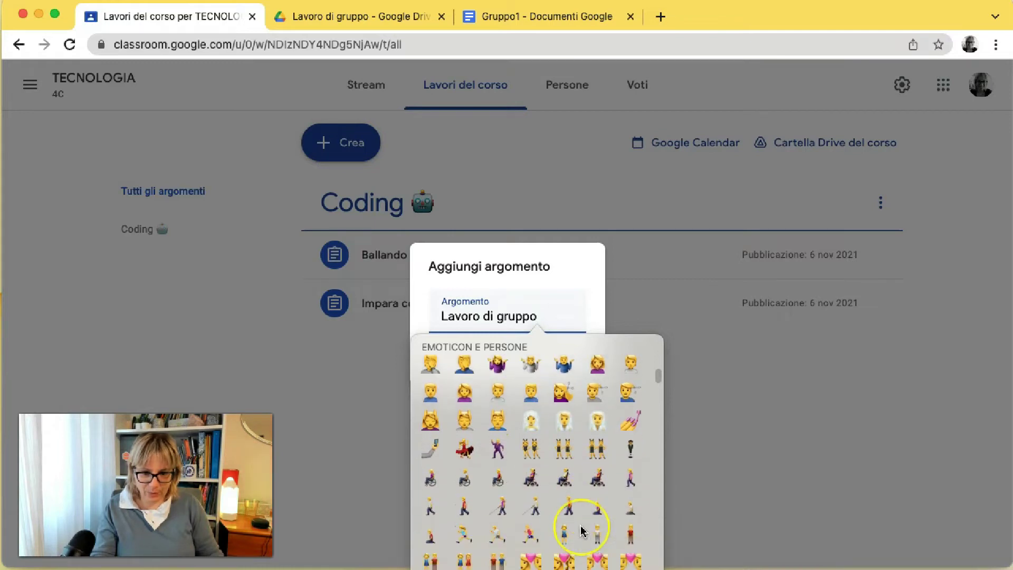
pyautogui.scroll(-3, 581, 530)
pyautogui.scroll(-3, 575, 527)
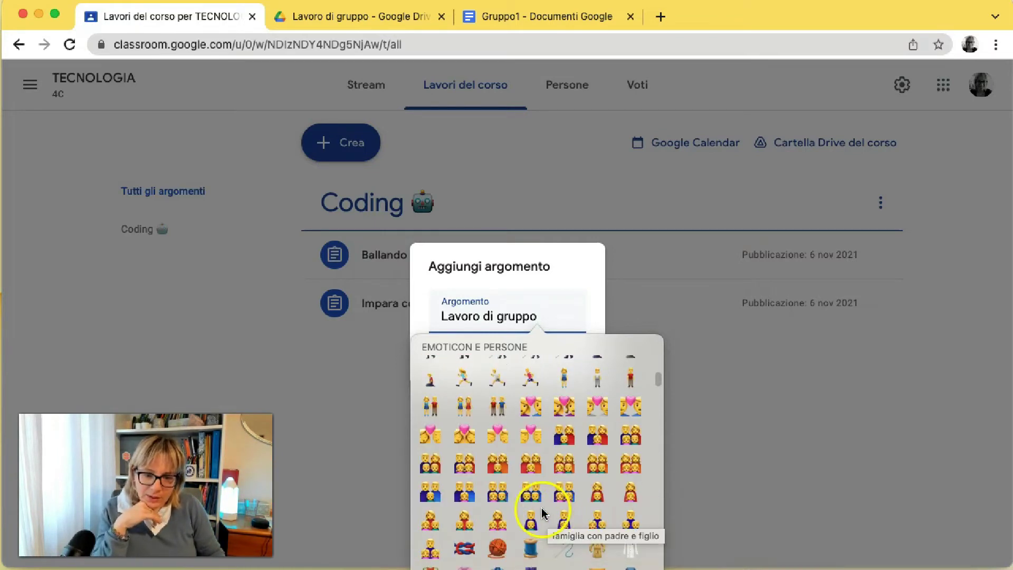
pyautogui.press('Escape')
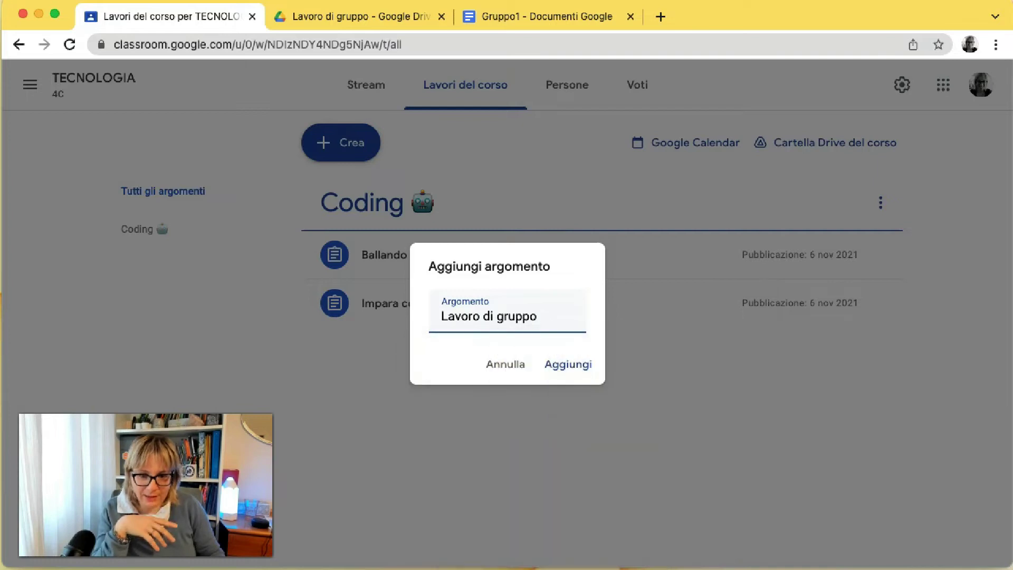
pyautogui.click(575, 364)
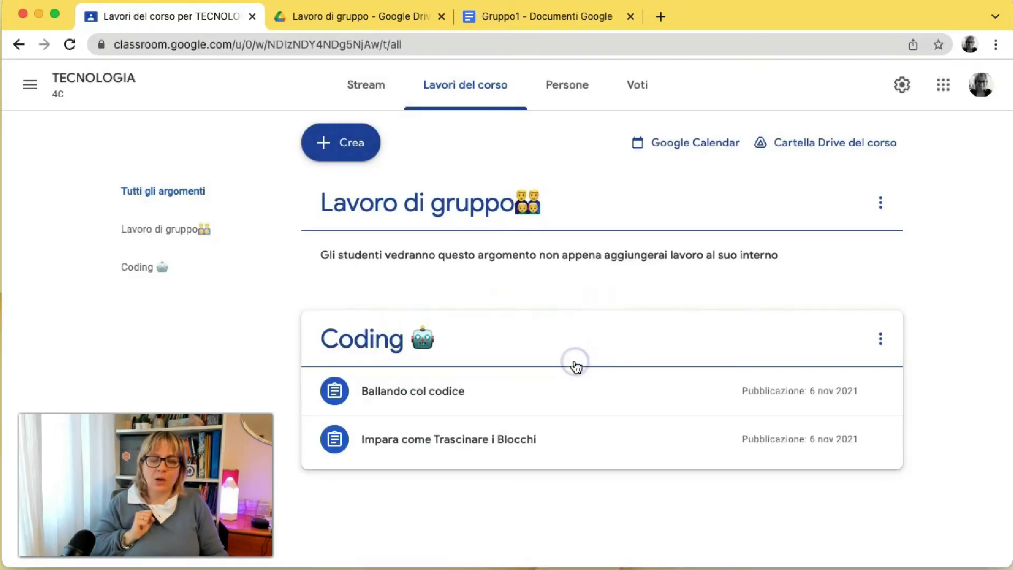
# Create an assignment titled "Gruppo 1" and file it under the Lavoro di gruppo topic
pyautogui.click(335, 138)
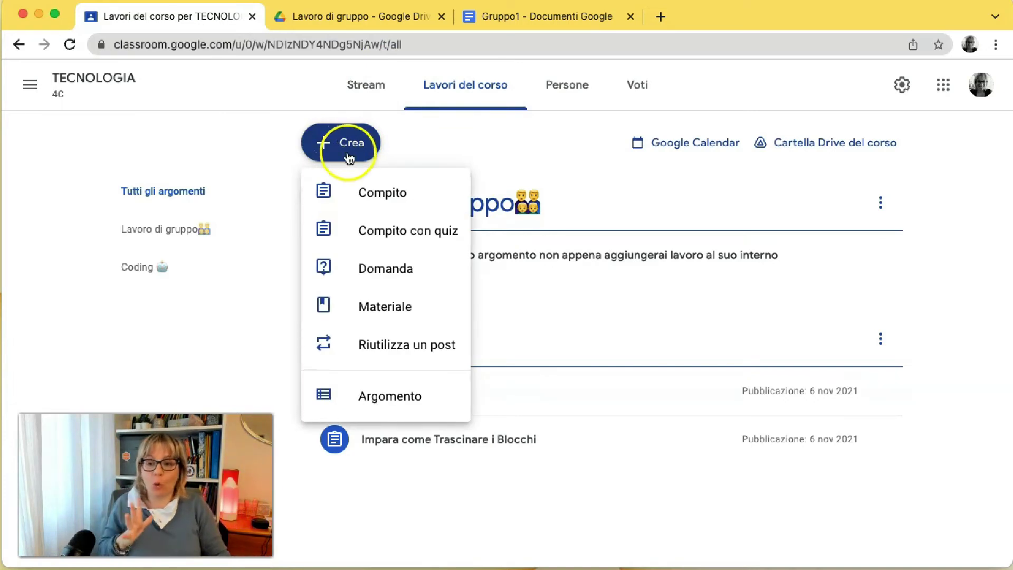
pyautogui.click(382, 194)
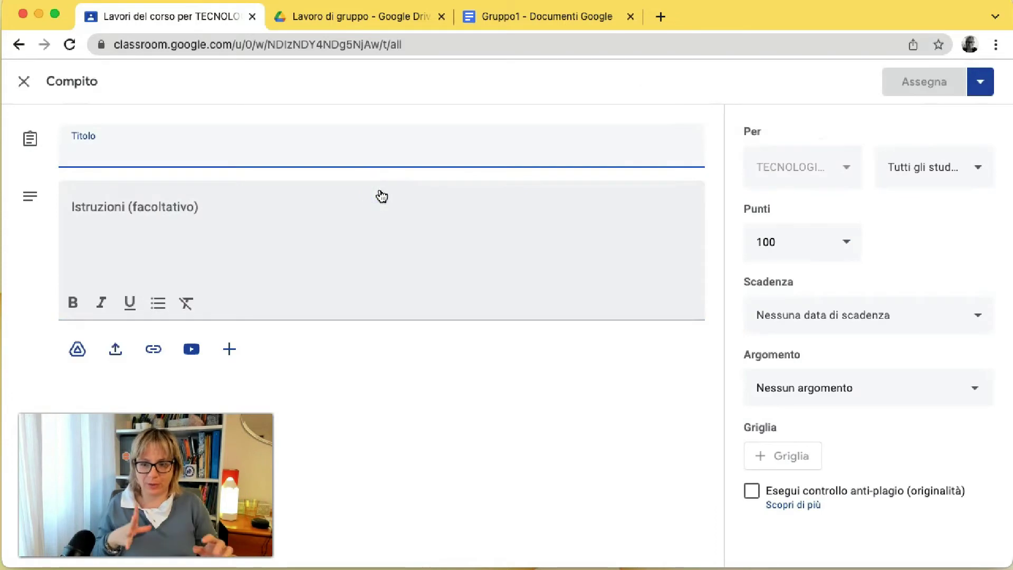
pyautogui.write('Gruppo 1')
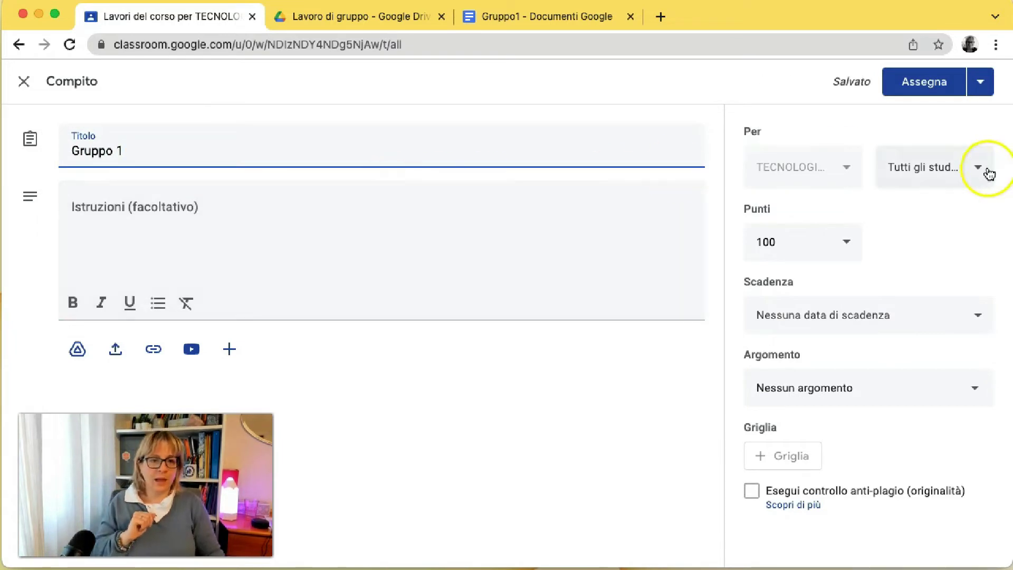
pyautogui.click(926, 391)
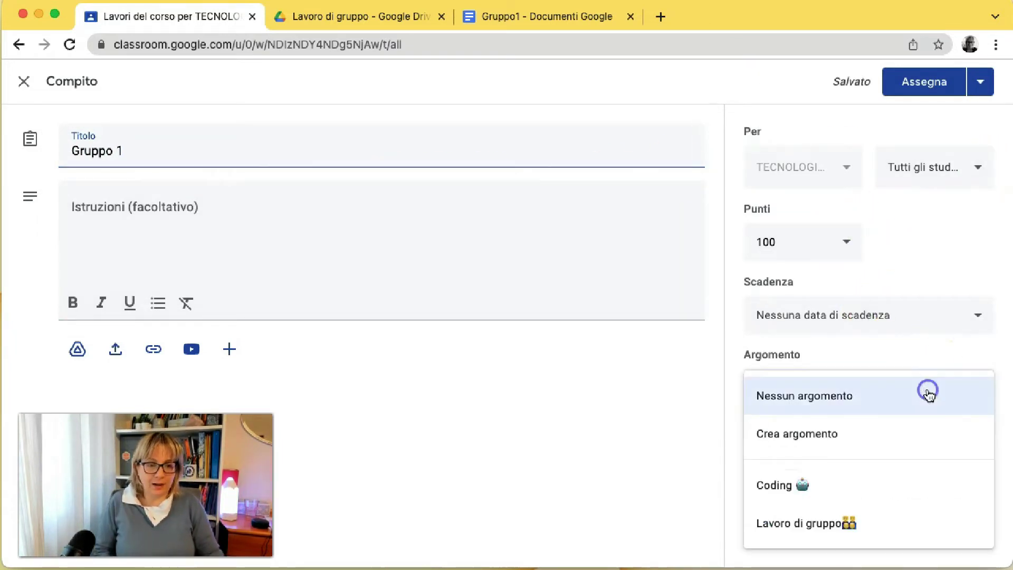
pyautogui.click(891, 526)
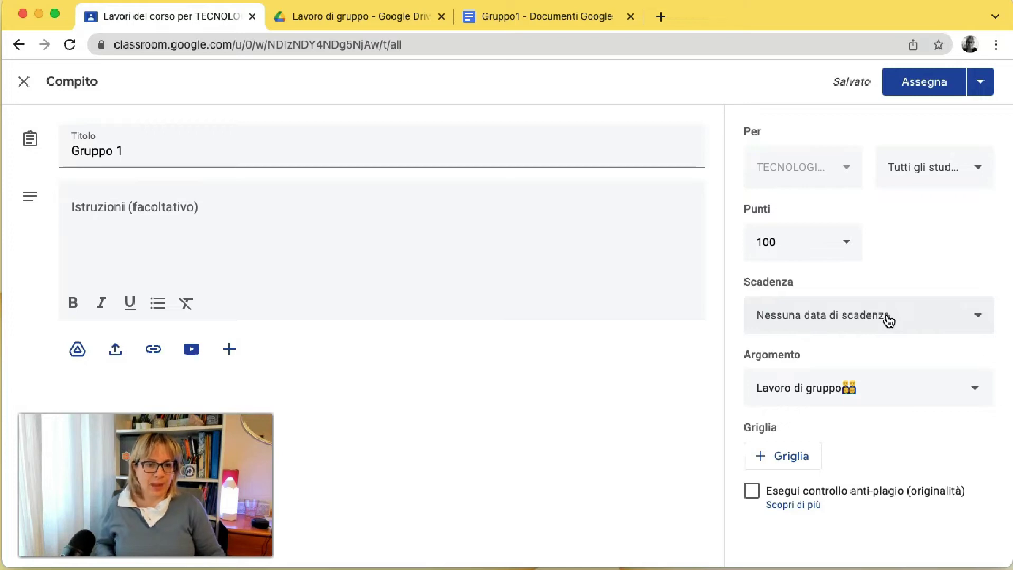
# Restrict the assignment to only the first listed student instead of all students
pyautogui.click(978, 166)
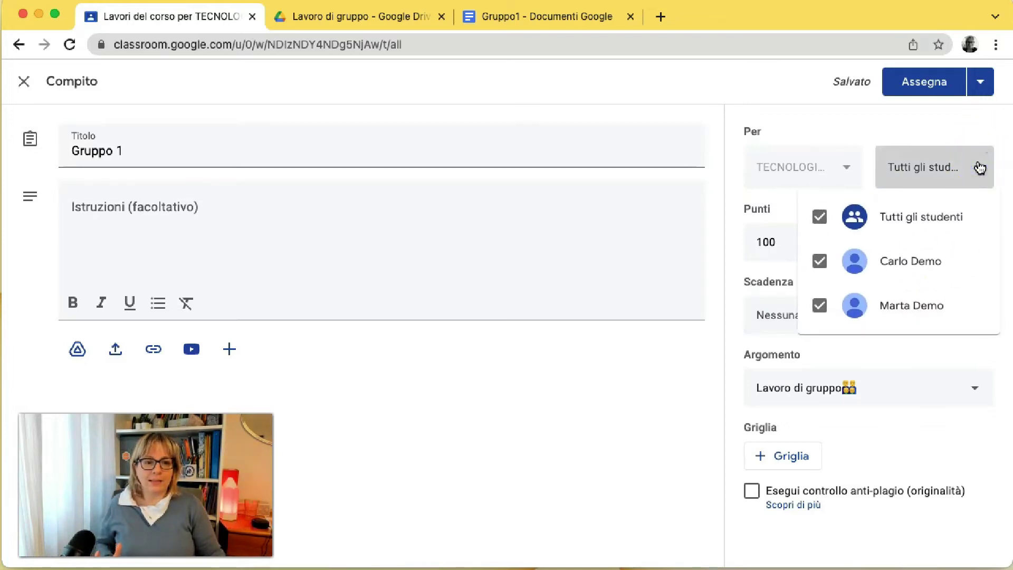
pyautogui.click(821, 217)
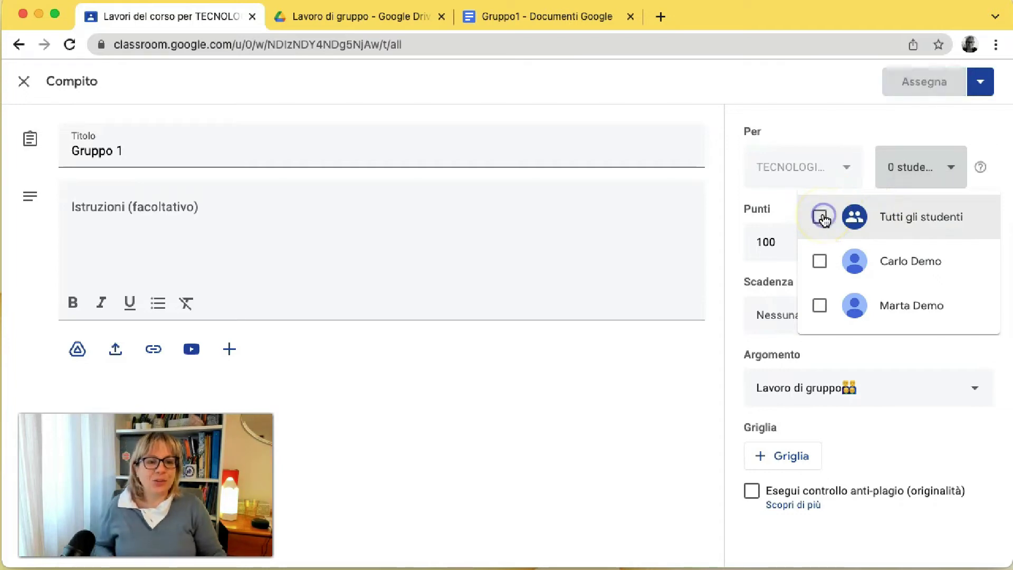
pyautogui.click(819, 261)
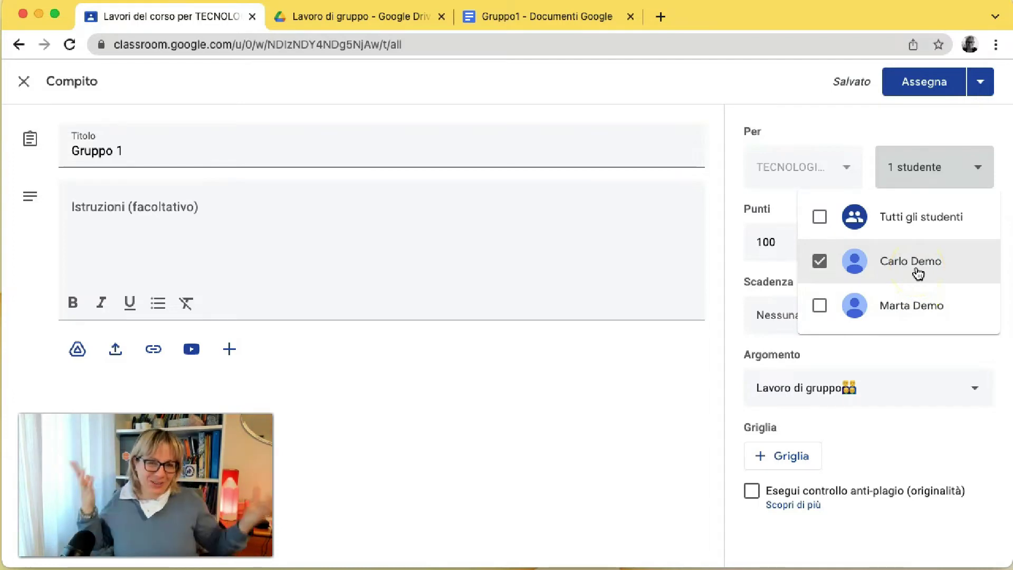
pyautogui.click(310, 206)
# Fill in the assignment instructions for Tuesday afternoon's class game, with the document-reading and argument-practice tasks as a bulleted list
pyautogui.click(202, 210)
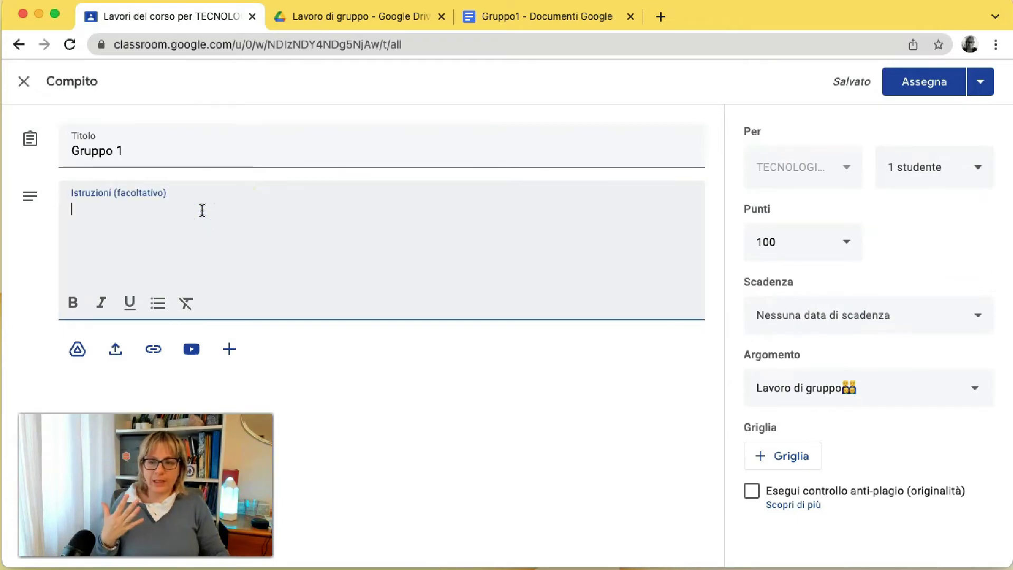
pyautogui.click(193, 210)
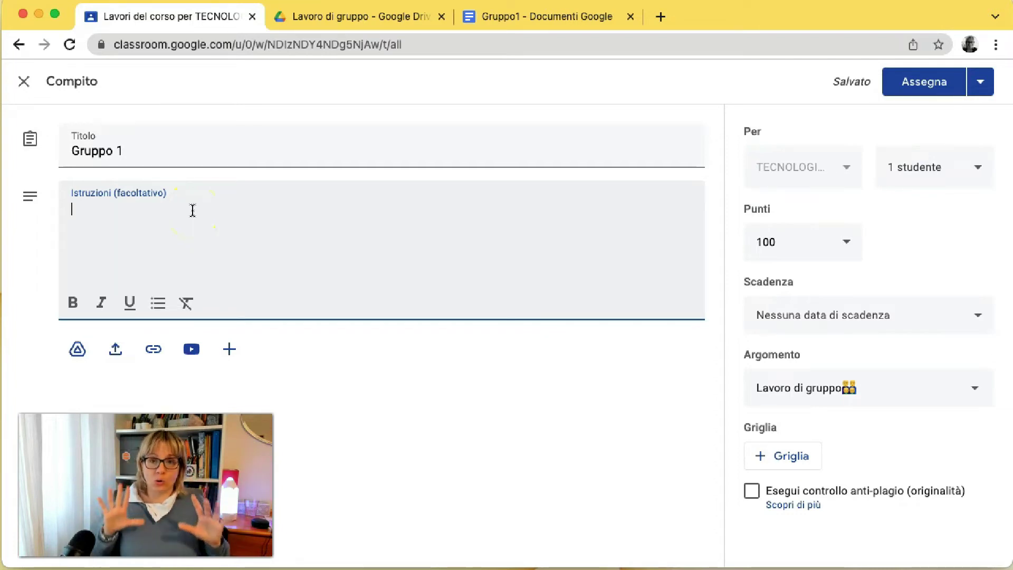
pyautogui.click(162, 304)
pyautogui.click(271, 242)
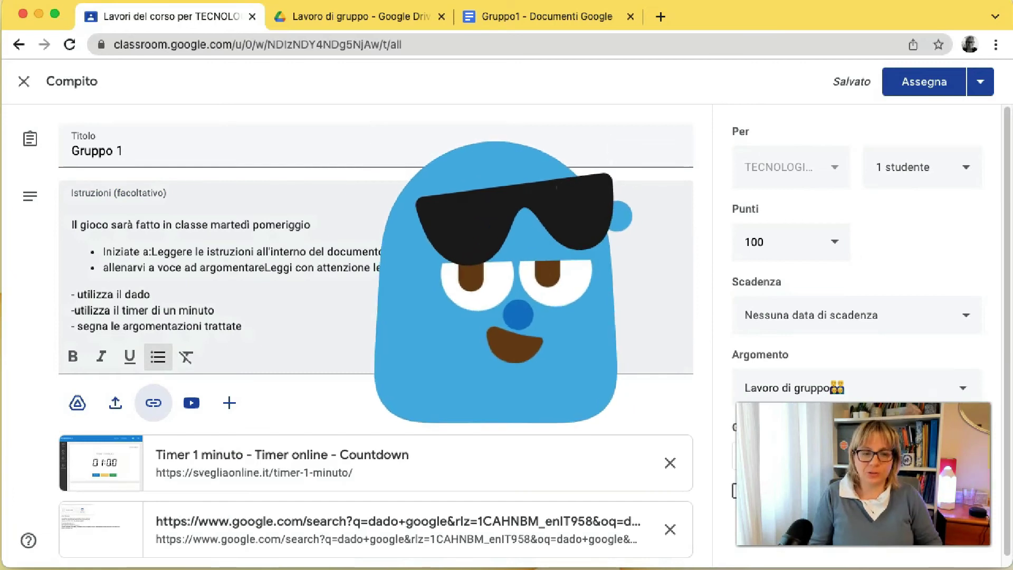
pyautogui.click(397, 222)
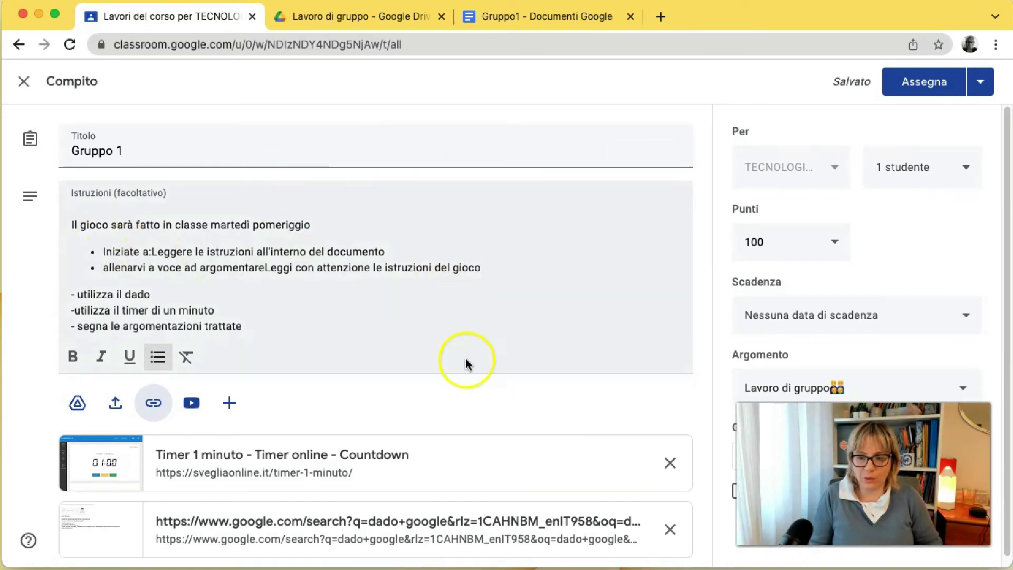
pyautogui.scroll(-1, 467, 364)
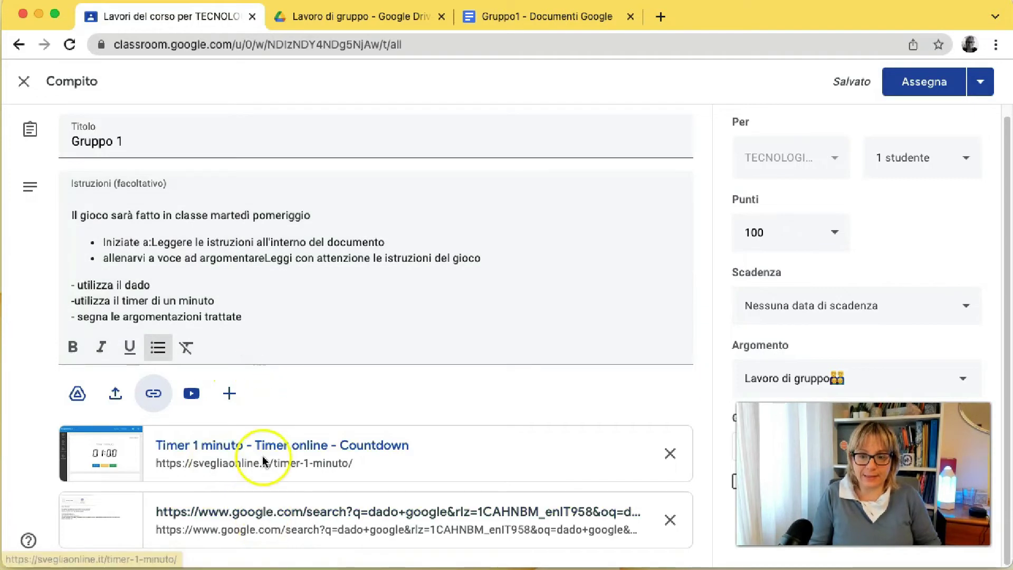
# Check the attached one-minute timer and dice links, roll the six-sided die once, and return to the assignment
pyautogui.click(218, 447)
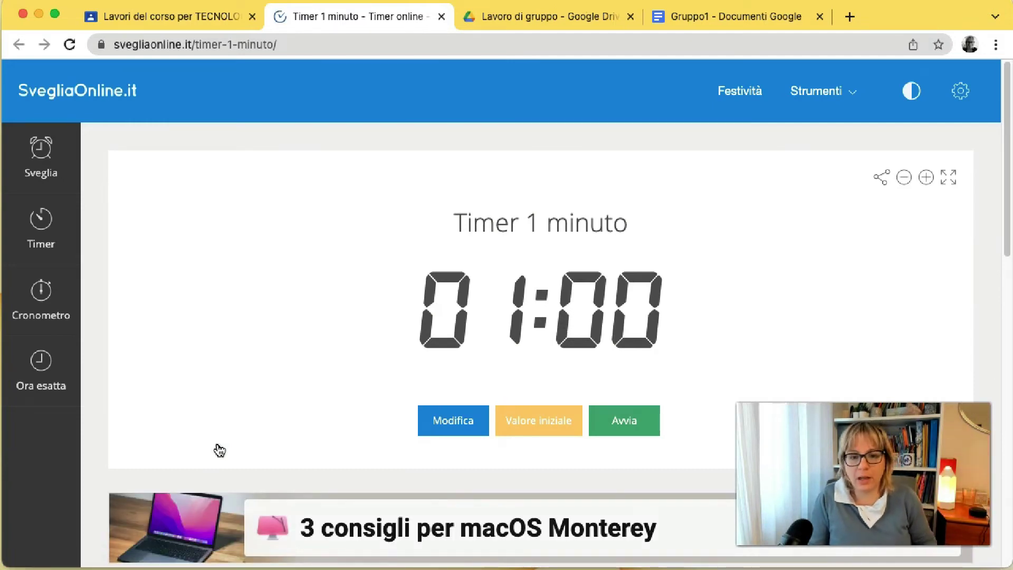
pyautogui.click(138, 22)
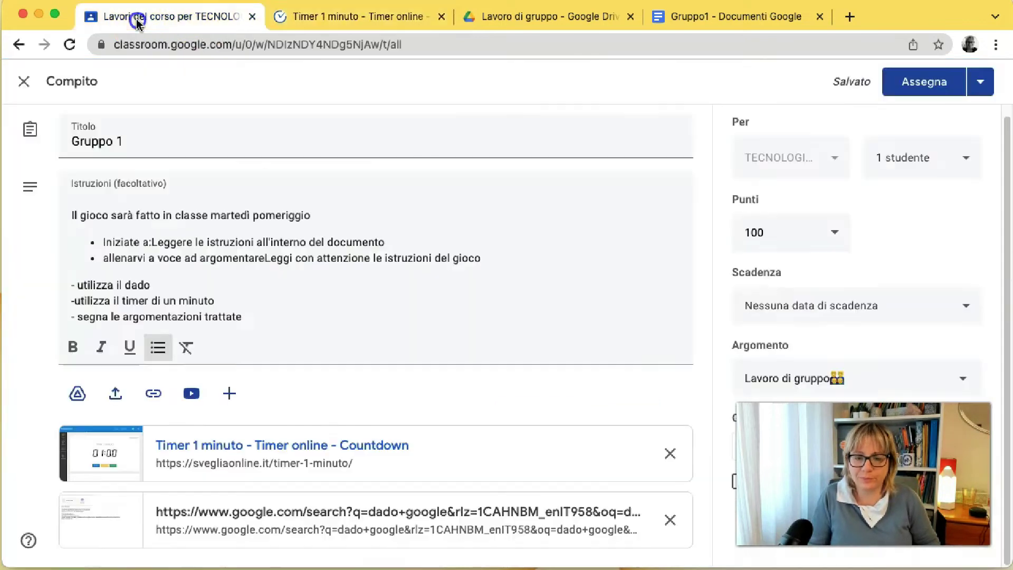
pyautogui.click(261, 508)
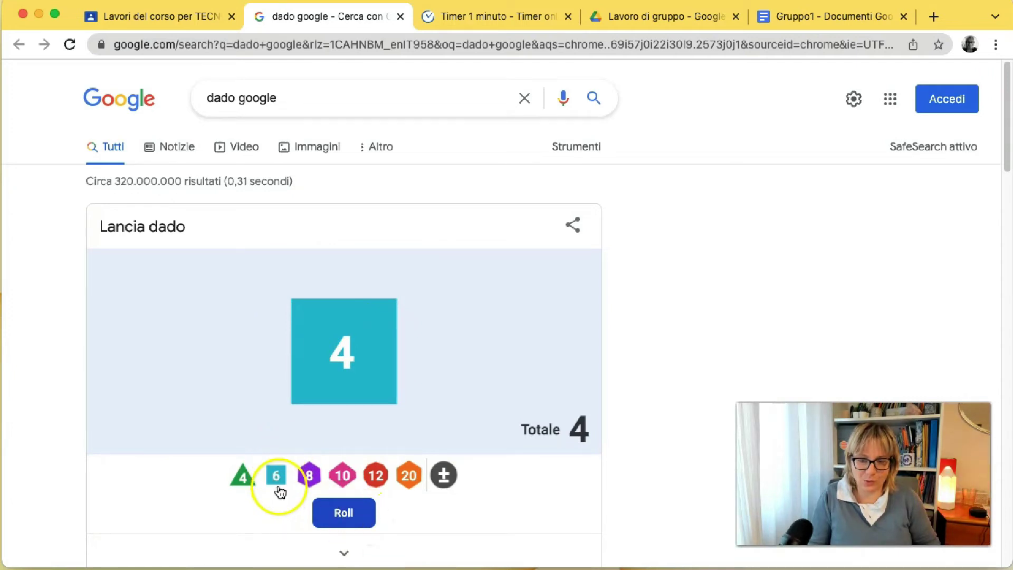
pyautogui.click(359, 515)
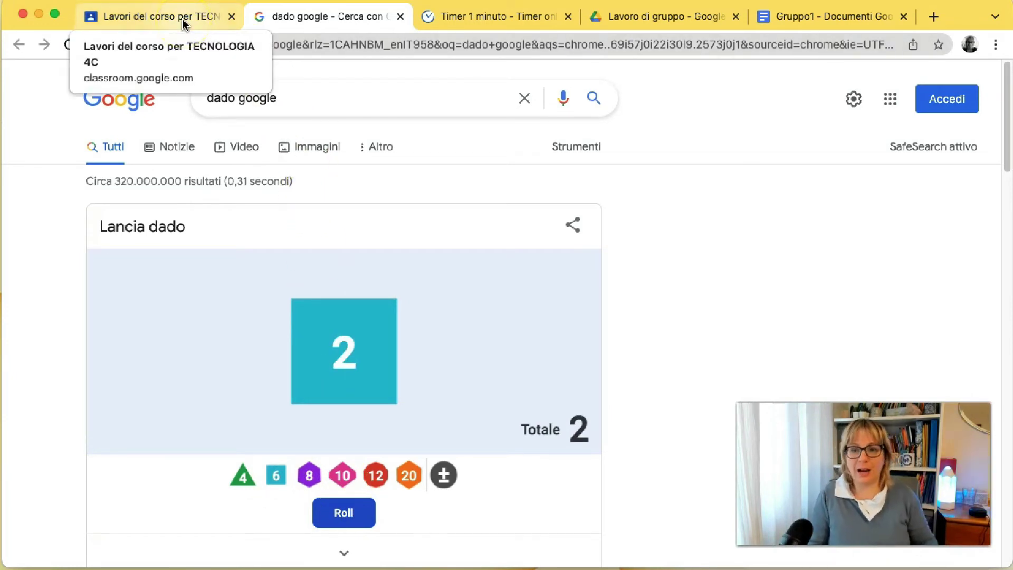
pyautogui.click(183, 21)
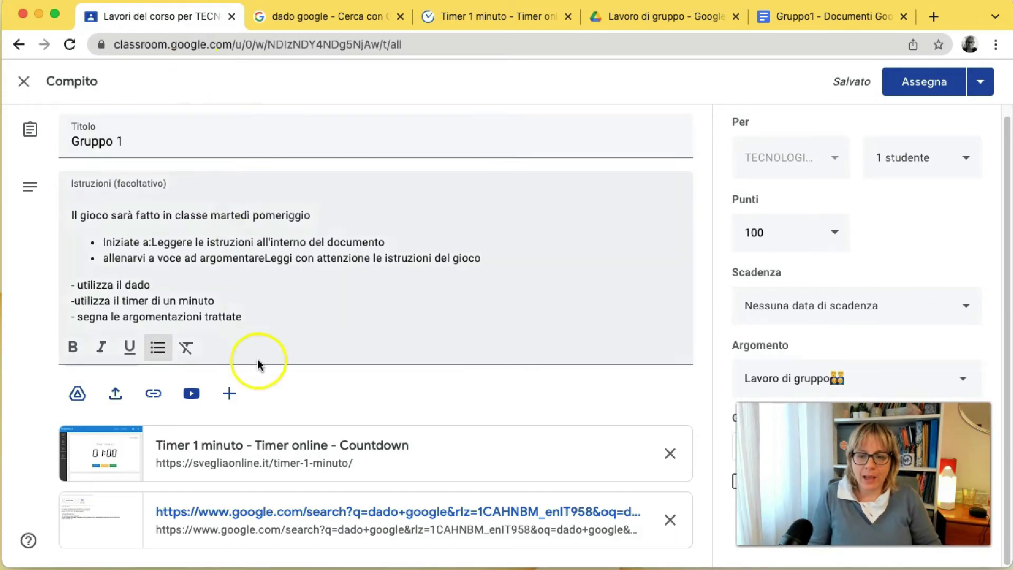
# Attach the Gruppo1 document from Google Drive to the assignment and dismiss the sharing settings notice
pyautogui.click(77, 394)
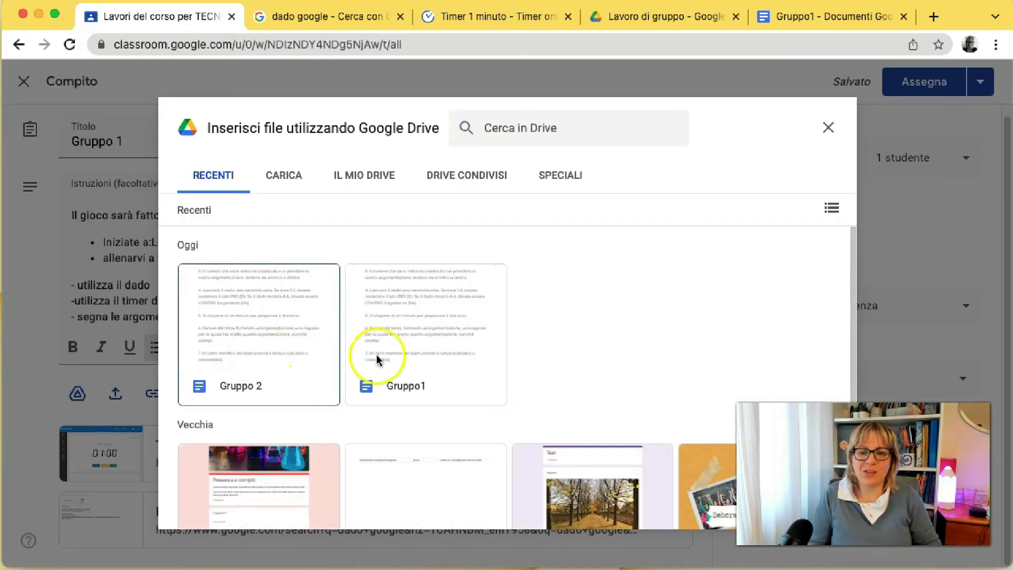
pyautogui.click(445, 386)
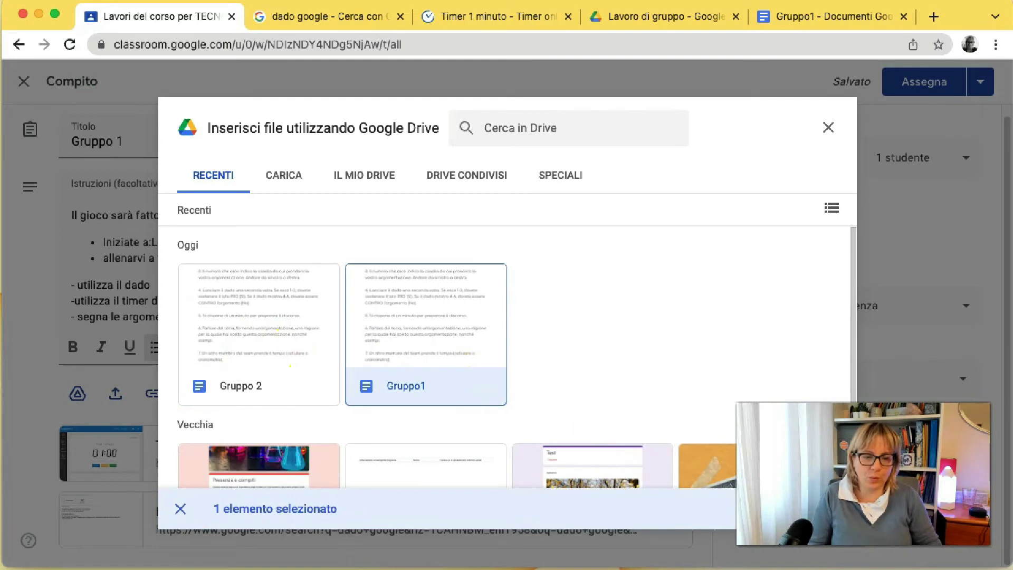
pyautogui.click(812, 509)
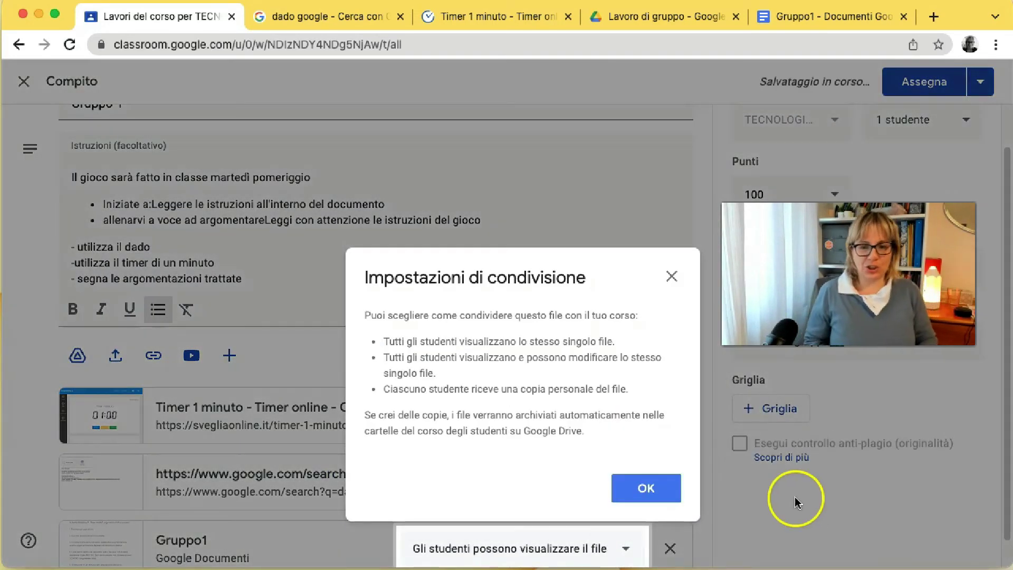
pyautogui.click(656, 493)
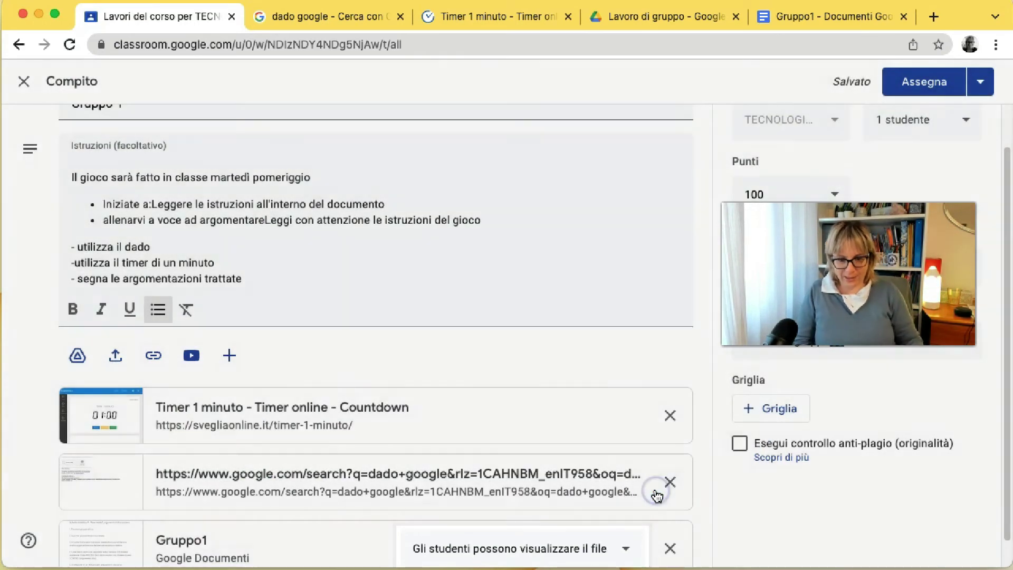
# Set the sharing of the attached Gruppo1 document to "Crea una copia per ogni studente"
pyautogui.scroll(1, 653, 481)
pyautogui.scroll(-2, 652, 481)
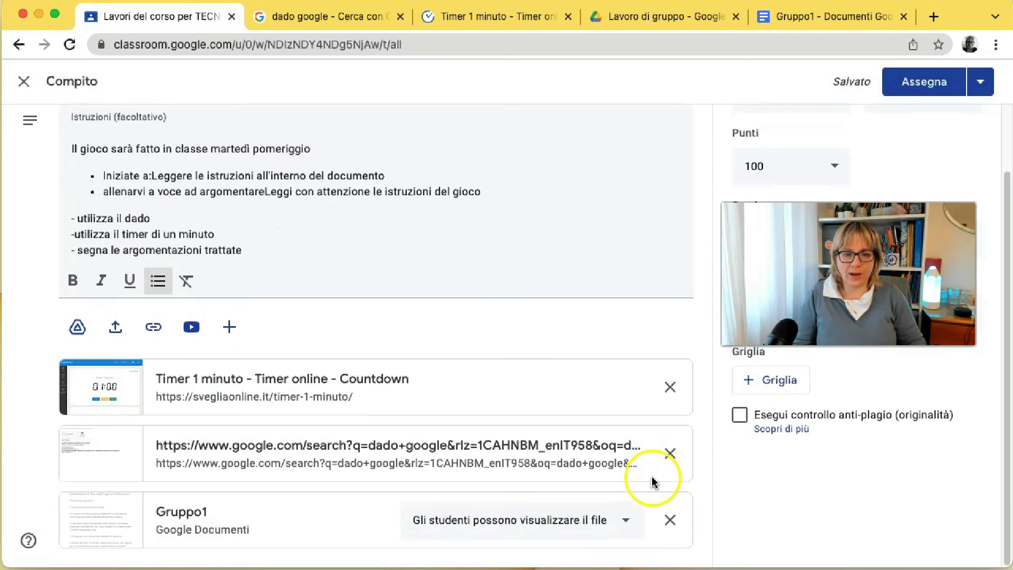
pyautogui.click(631, 522)
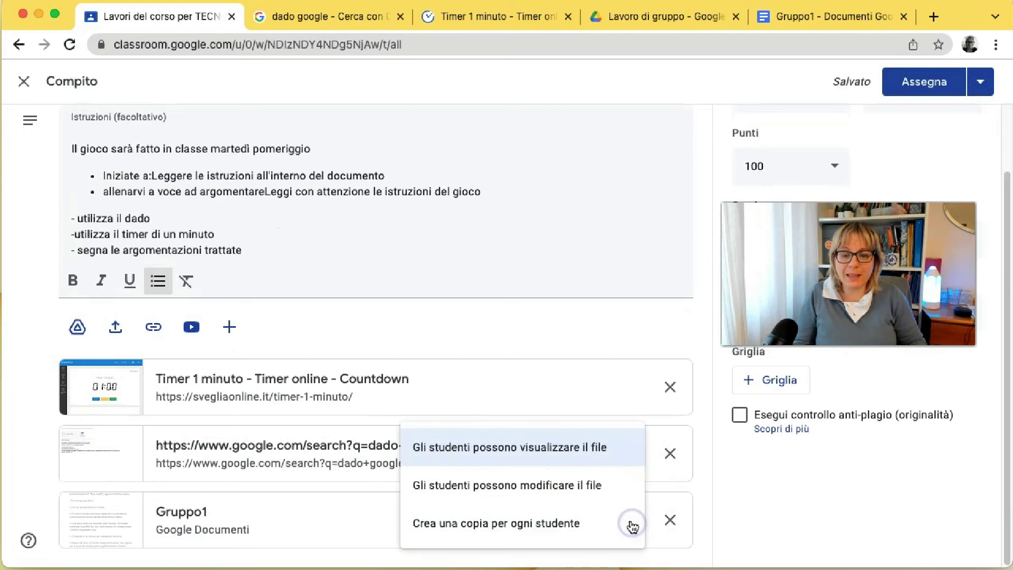
pyautogui.click(542, 525)
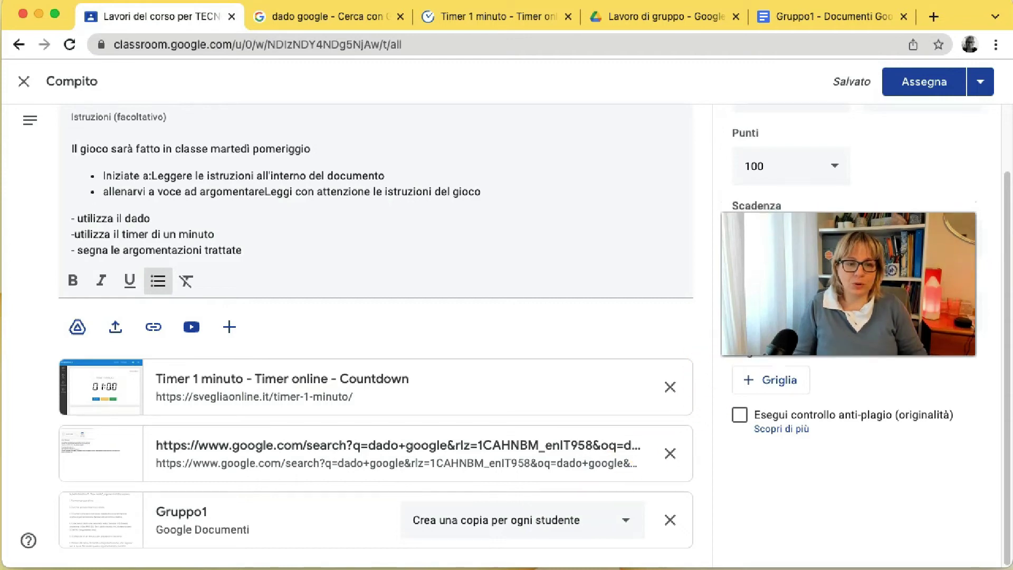
# Review which students the Gruppo 1 assignment is assigned to, leaving the selection as it is
pyautogui.scroll(2, 839, 298)
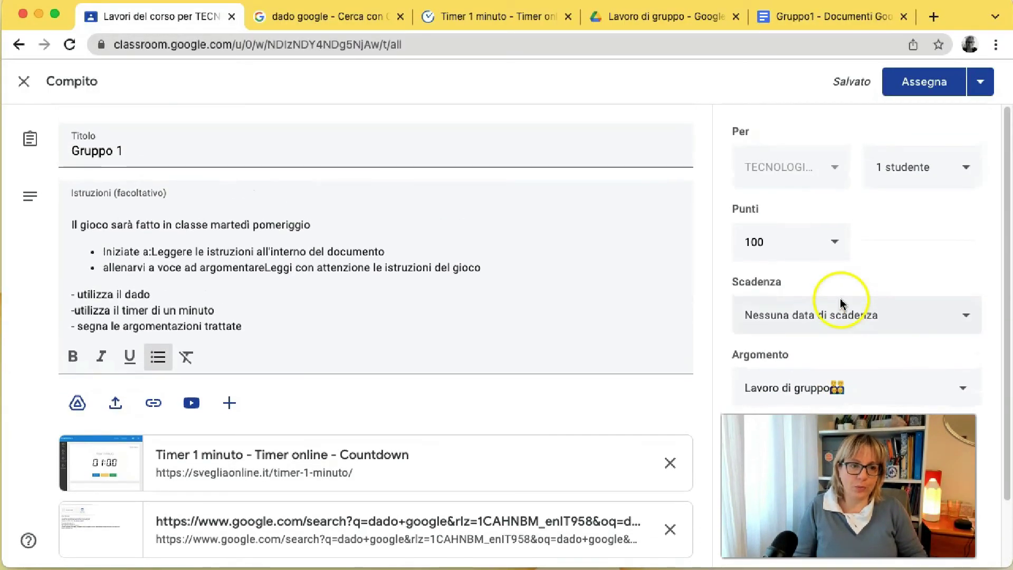
pyautogui.click(967, 169)
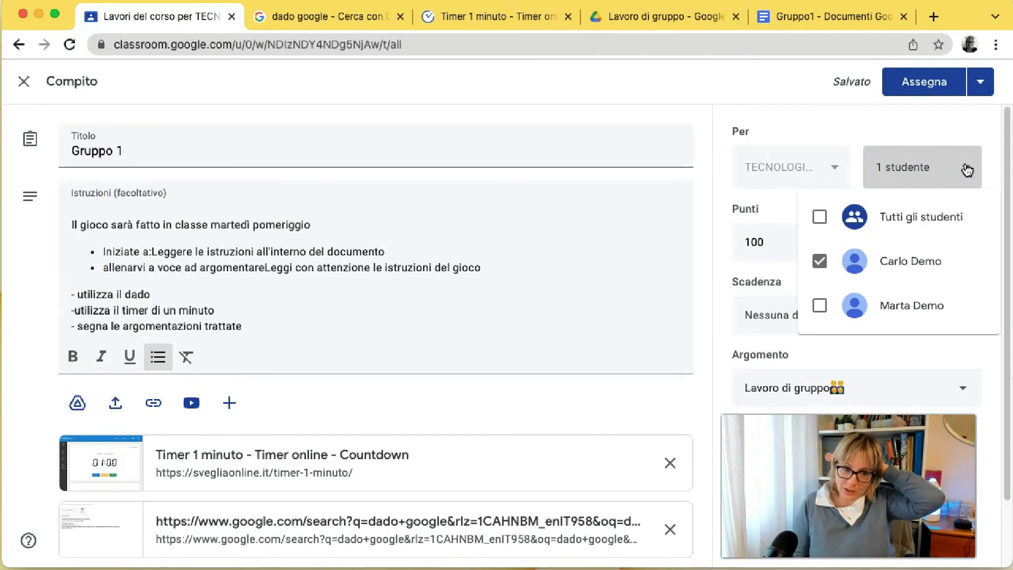
pyautogui.click(626, 132)
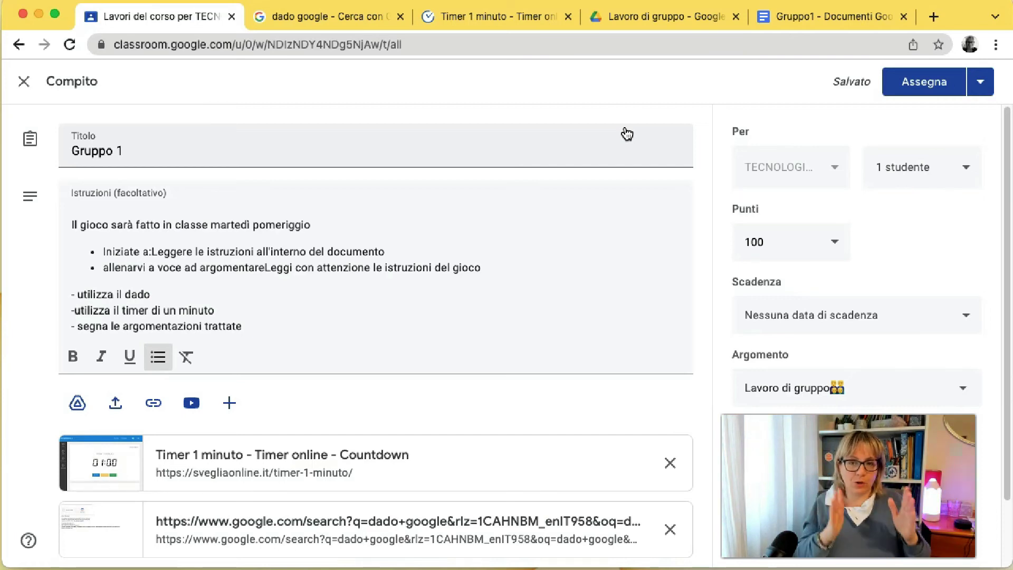
# Save the Gruppo 1 assignment as a draft instead of assigning it
pyautogui.click(932, 82)
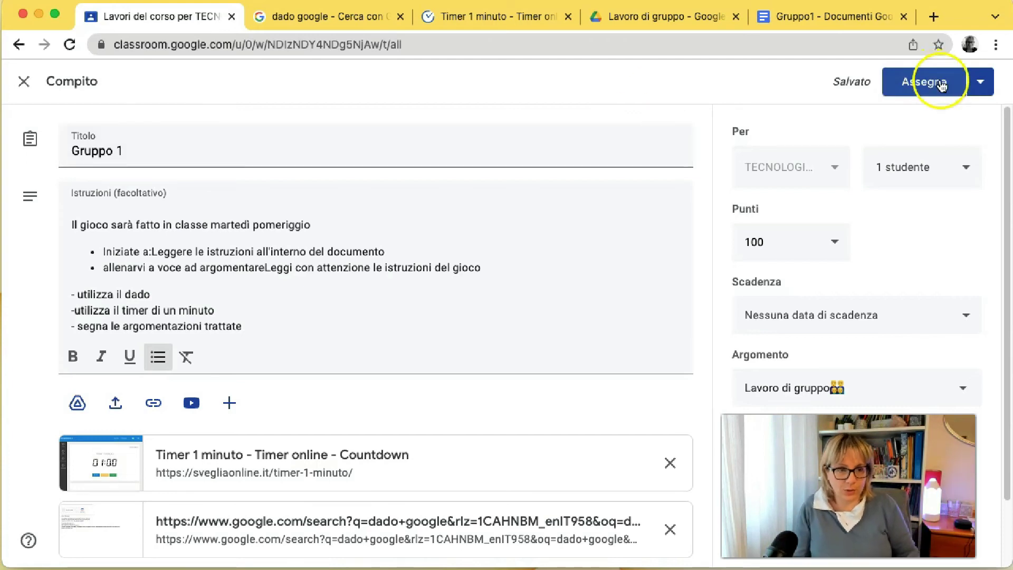
pyautogui.click(979, 83)
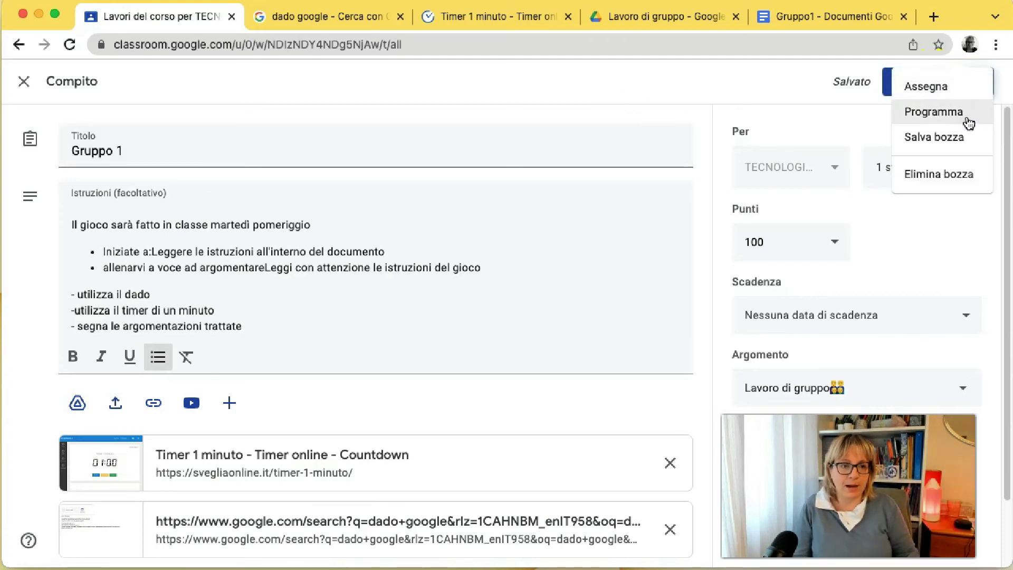
pyautogui.click(968, 137)
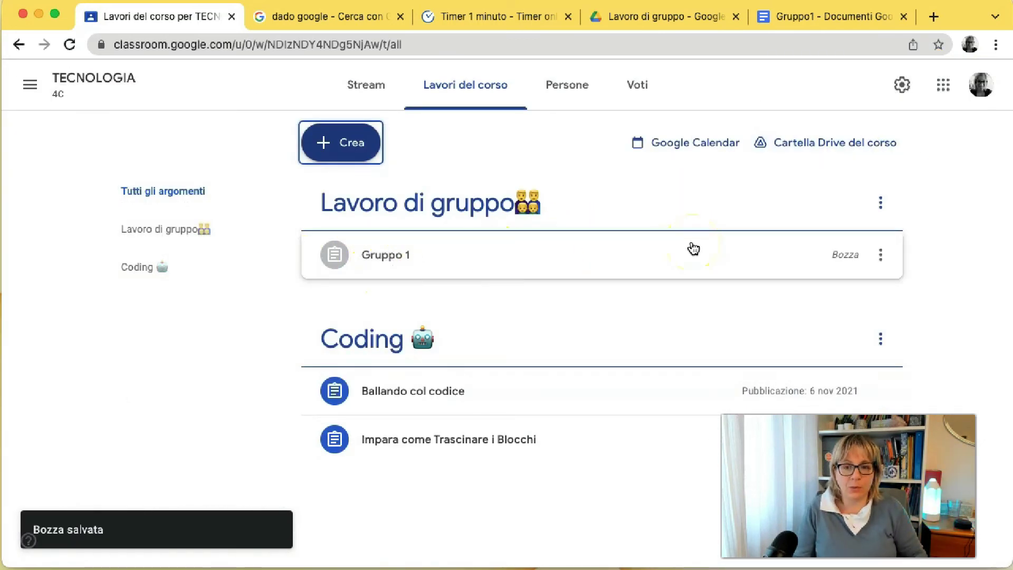
# Reopen the Gruppo 1 draft under the Lavoro di gruppo topic for editing
pyautogui.click(880, 255)
pyautogui.click(848, 291)
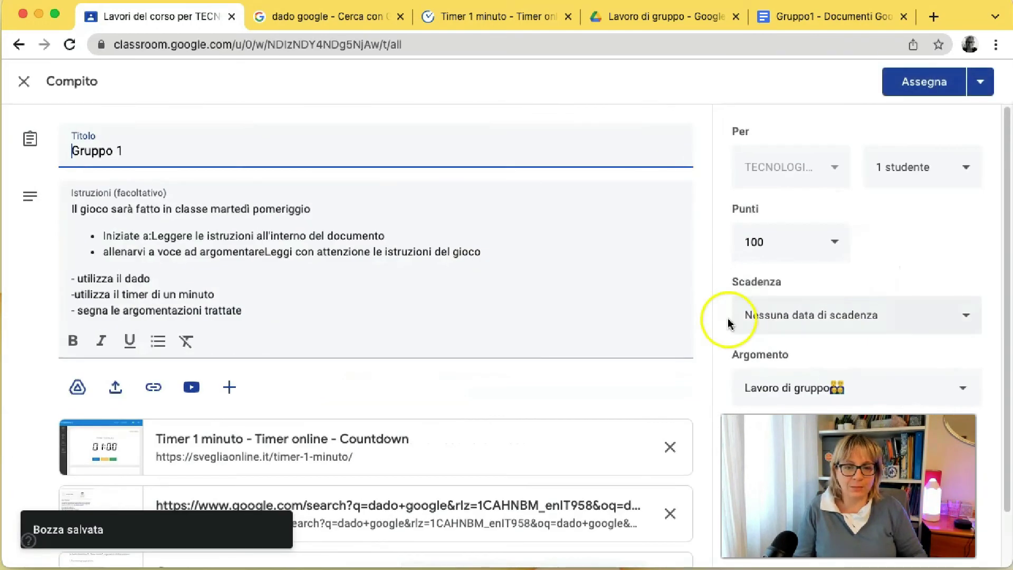